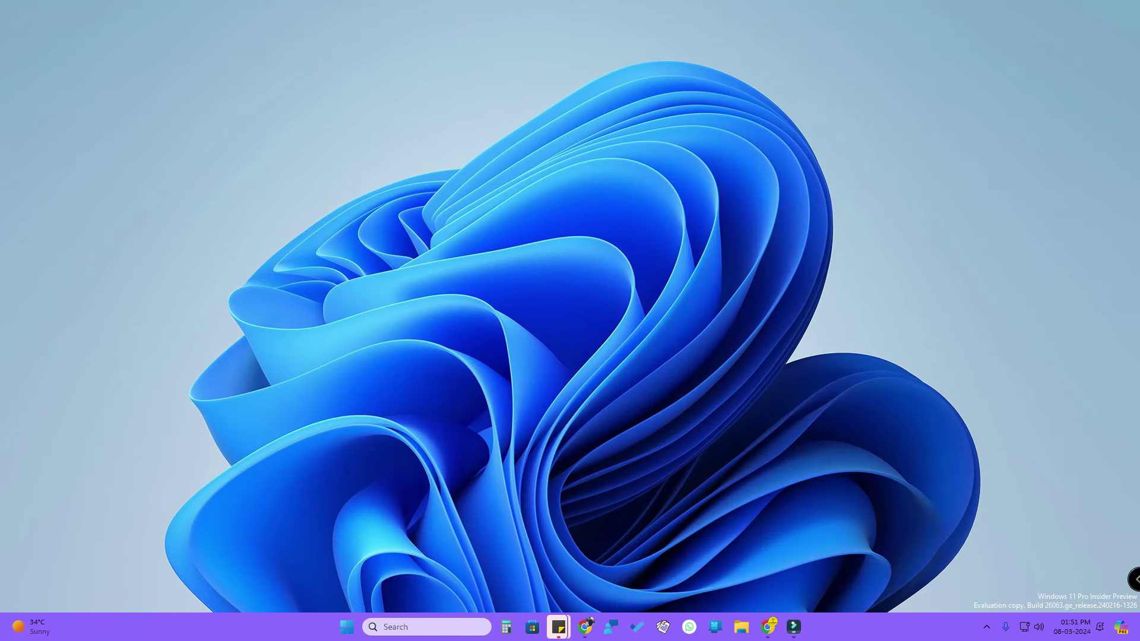
Open Windows Settings from the Start right-click menu and go to the System page.
{"action": "right_click", "coordinate": [347, 627]}
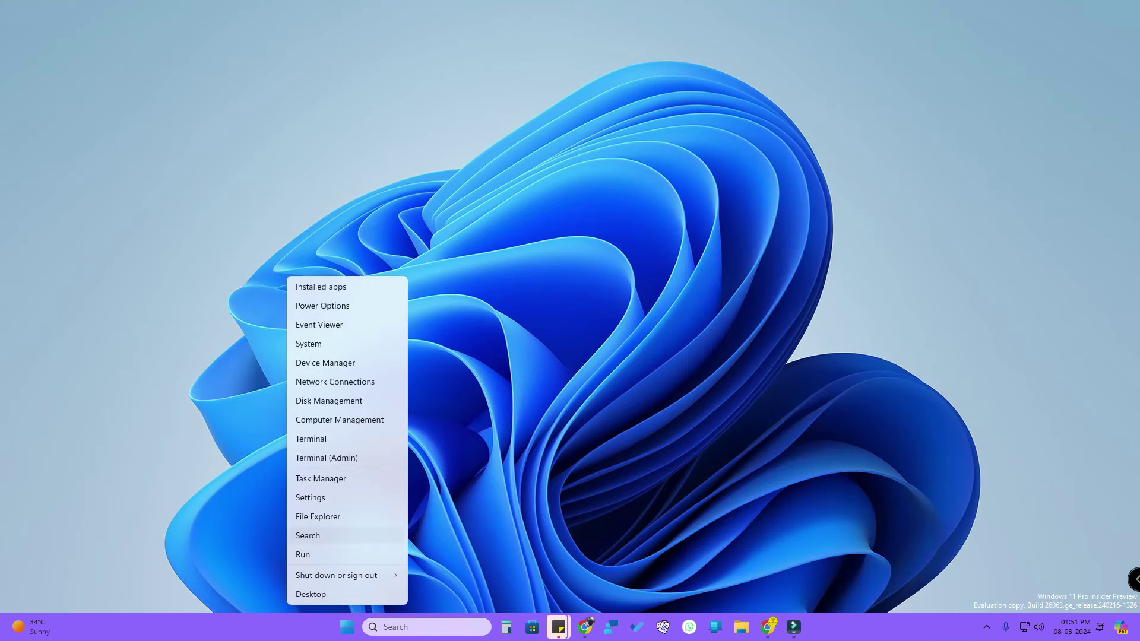
{"action": "left_click", "coordinate": [310, 497]}
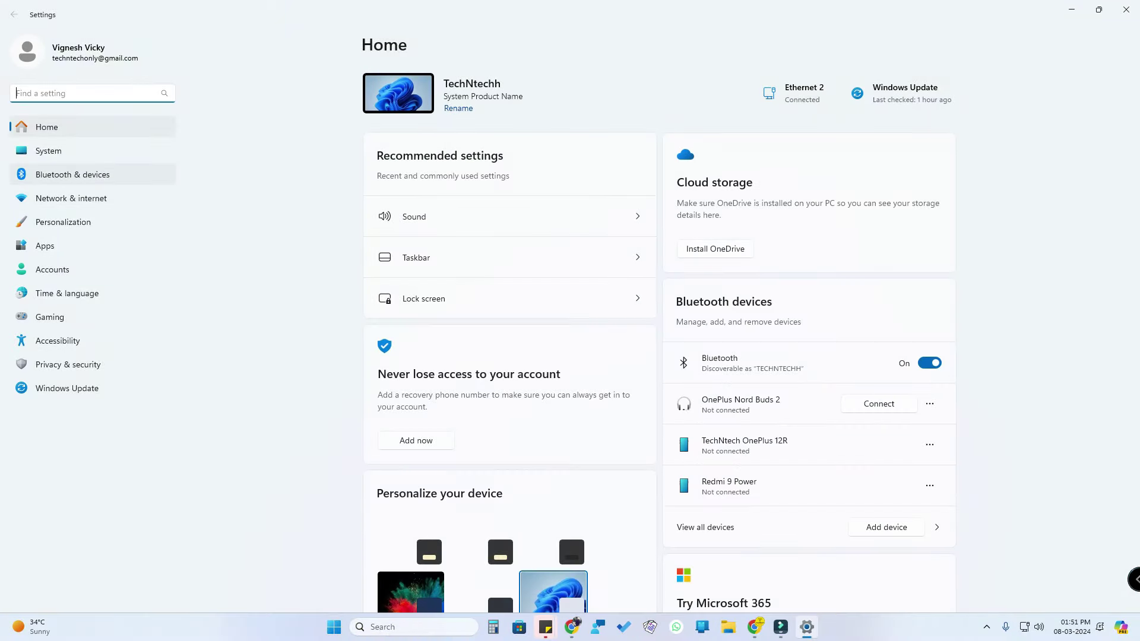
{"action": "left_click", "coordinate": [49, 151]}
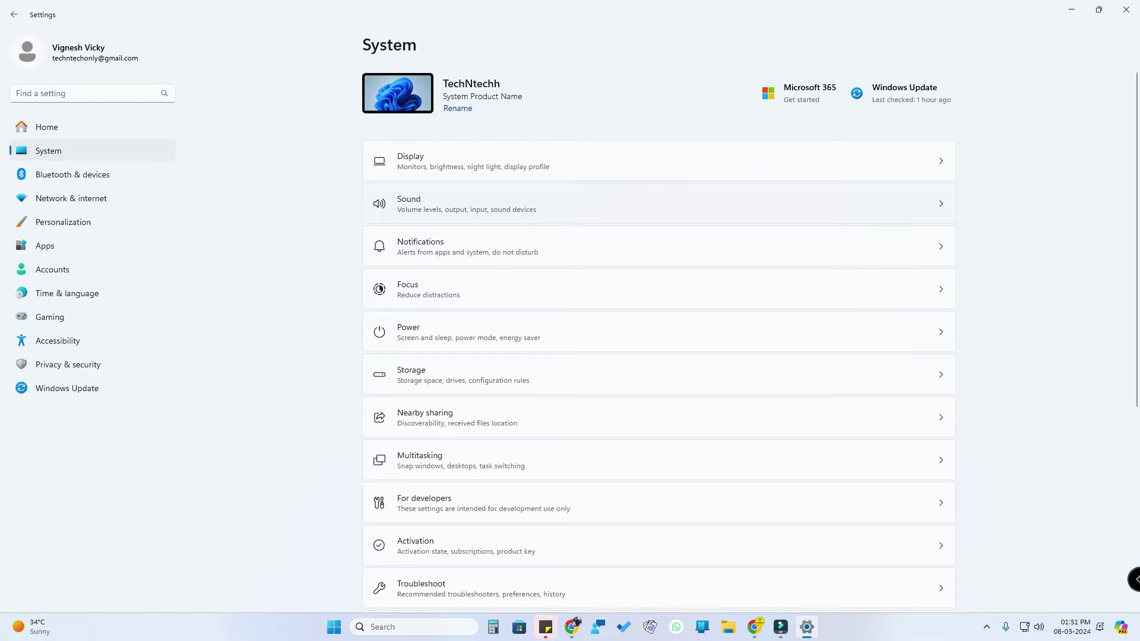
Open the Headphones (Chu2 DSP) properties under Sound and expand its output Format list.
{"action": "left_click", "coordinate": [416, 202]}
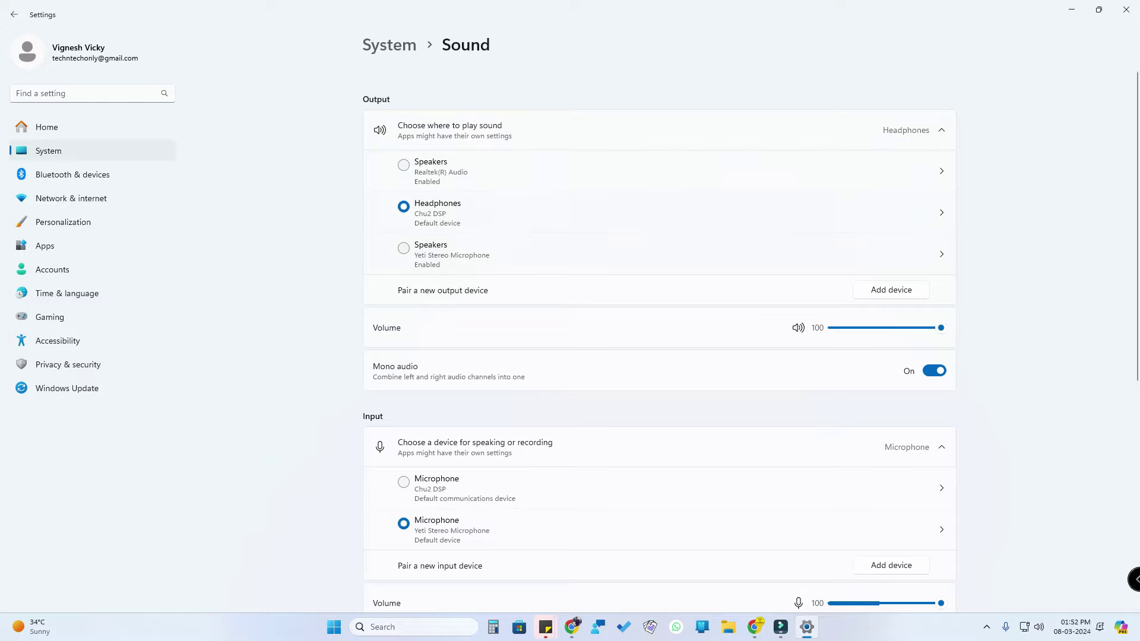
{"action": "left_click", "coordinate": [941, 213]}
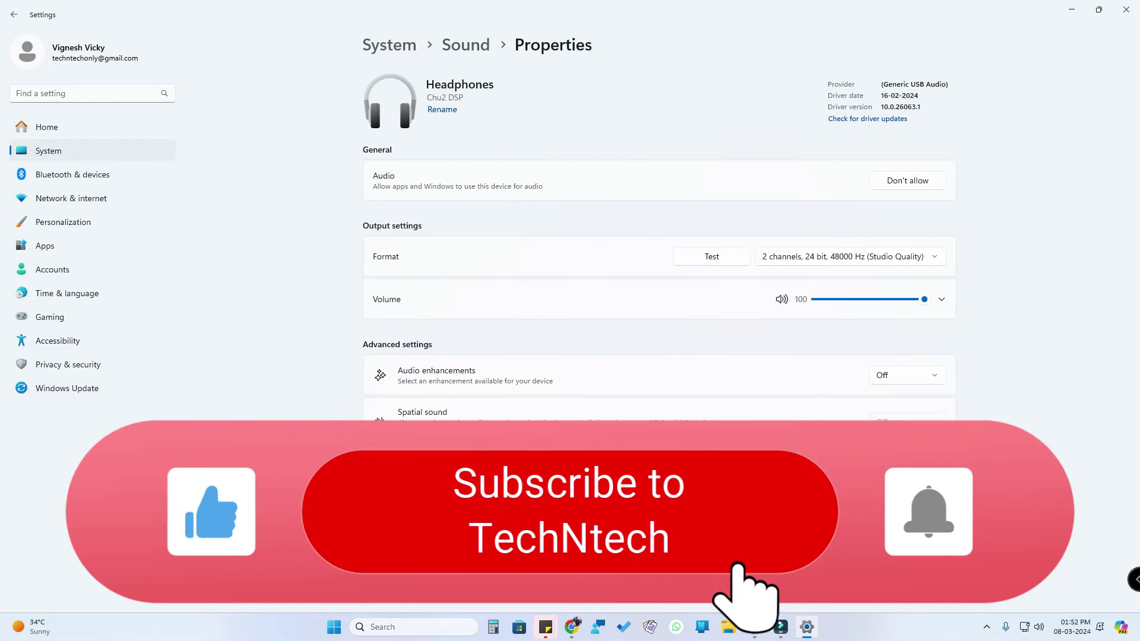
{"action": "left_click", "coordinate": [850, 256]}
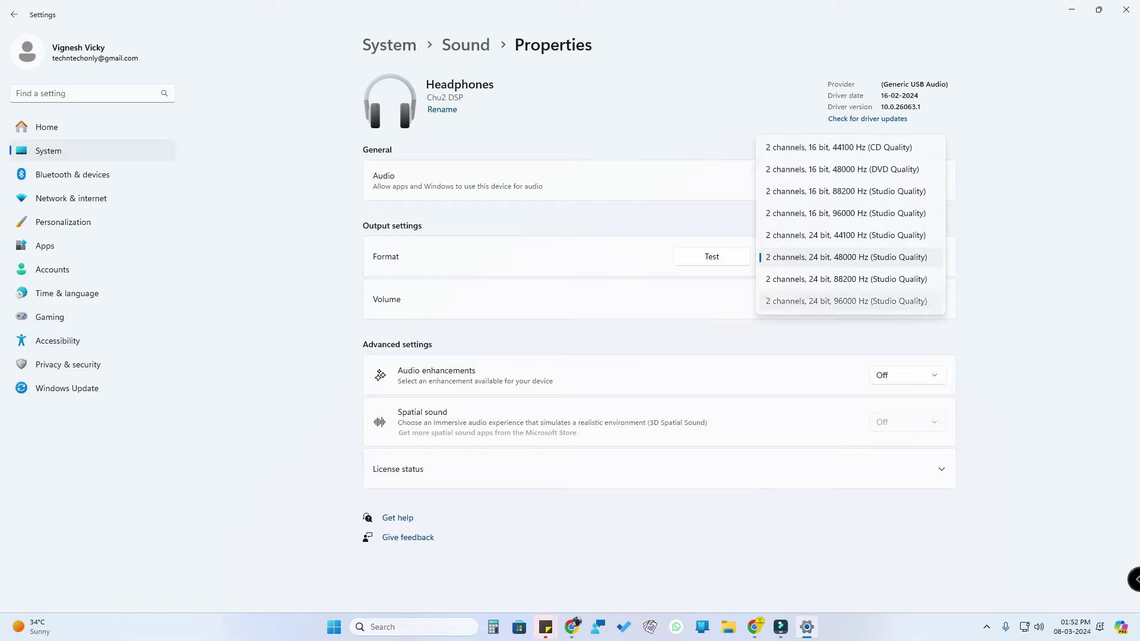
Set the headphones to 2 channels, 24 bit, 96000 Hz with Device Default Effects, then return to Sound.
{"action": "left_click", "coordinate": [846, 300]}
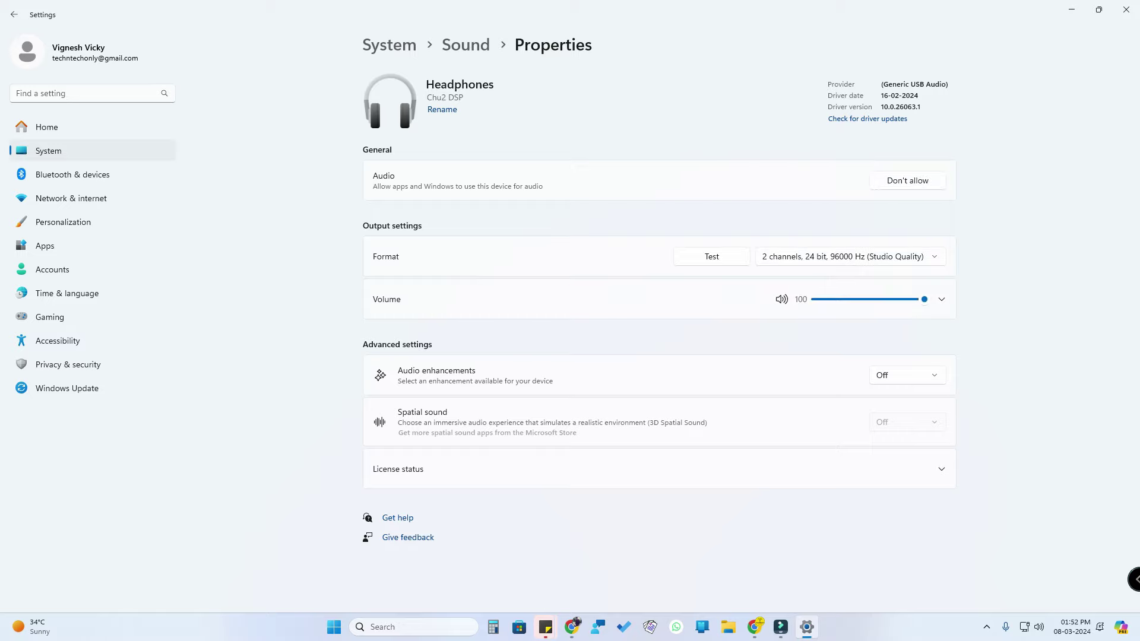
{"action": "left_click", "coordinate": [907, 375]}
{"action": "left_click", "coordinate": [907, 376]}
{"action": "left_click", "coordinate": [907, 375]}
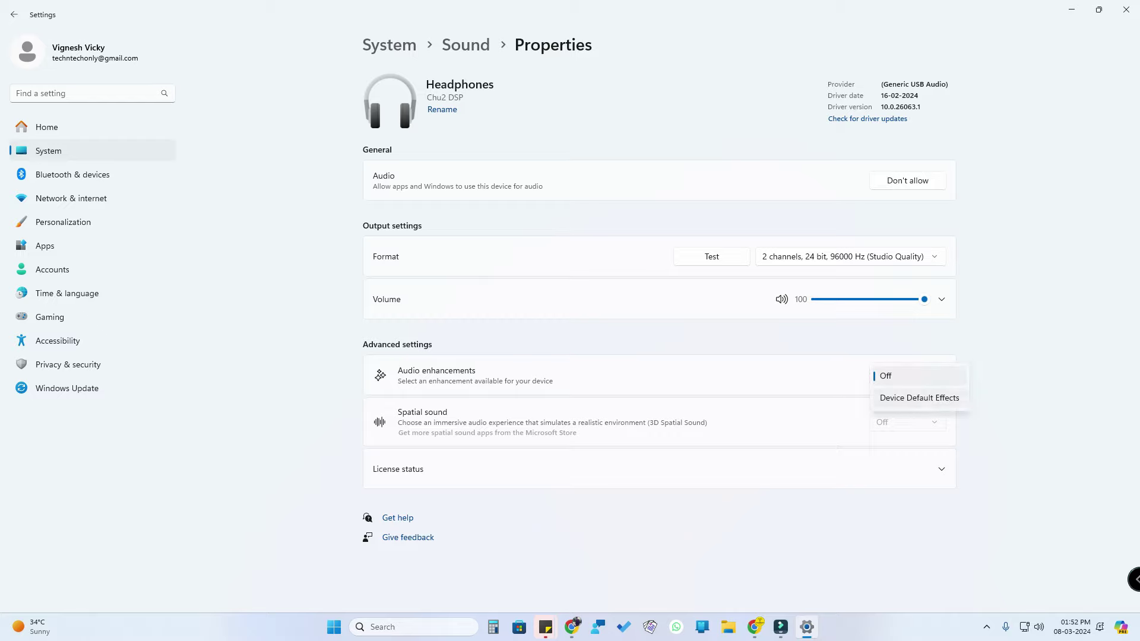
{"action": "left_click", "coordinate": [919, 398]}
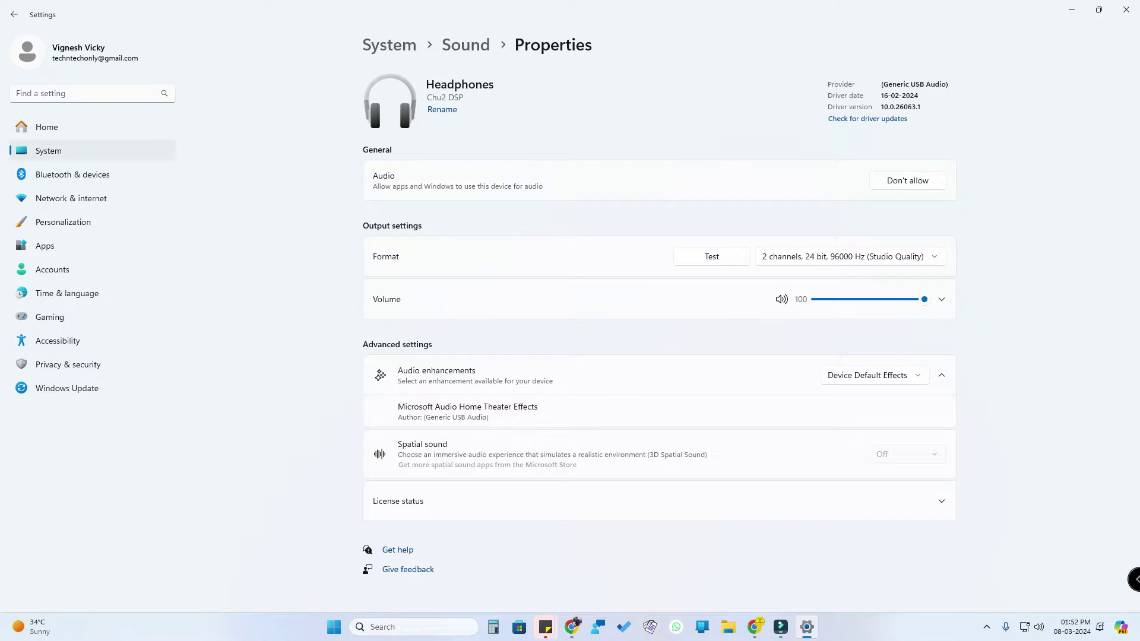
{"action": "left_click", "coordinate": [466, 45]}
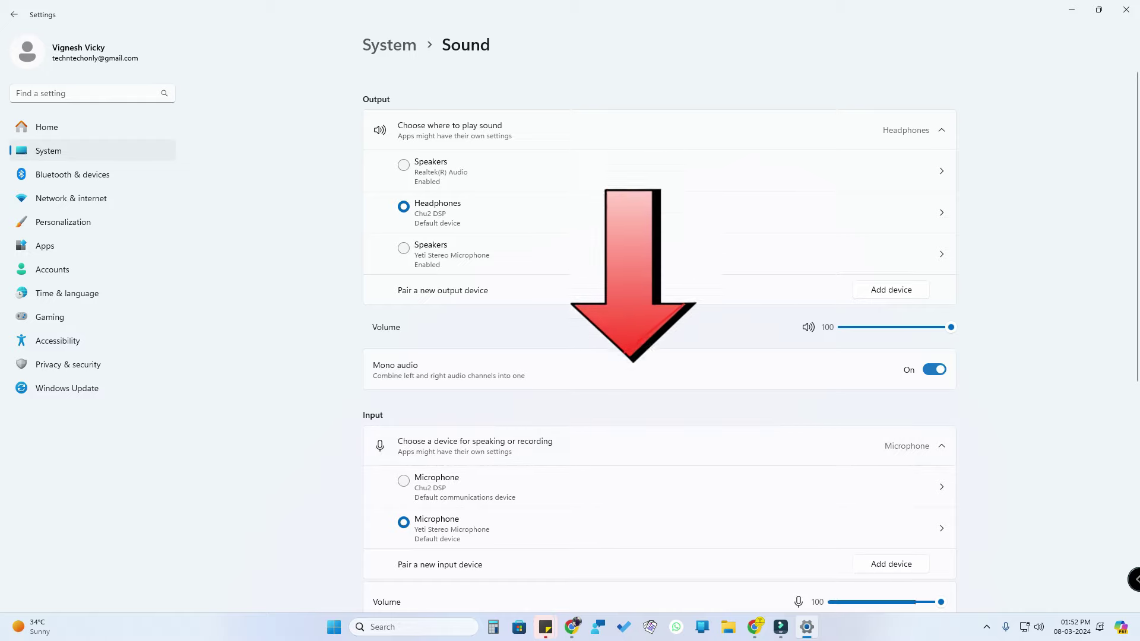
Switch Mono audio off and reopen the Headphones (Chu2 DSP) properties.
{"action": "left_click", "coordinate": [935, 369]}
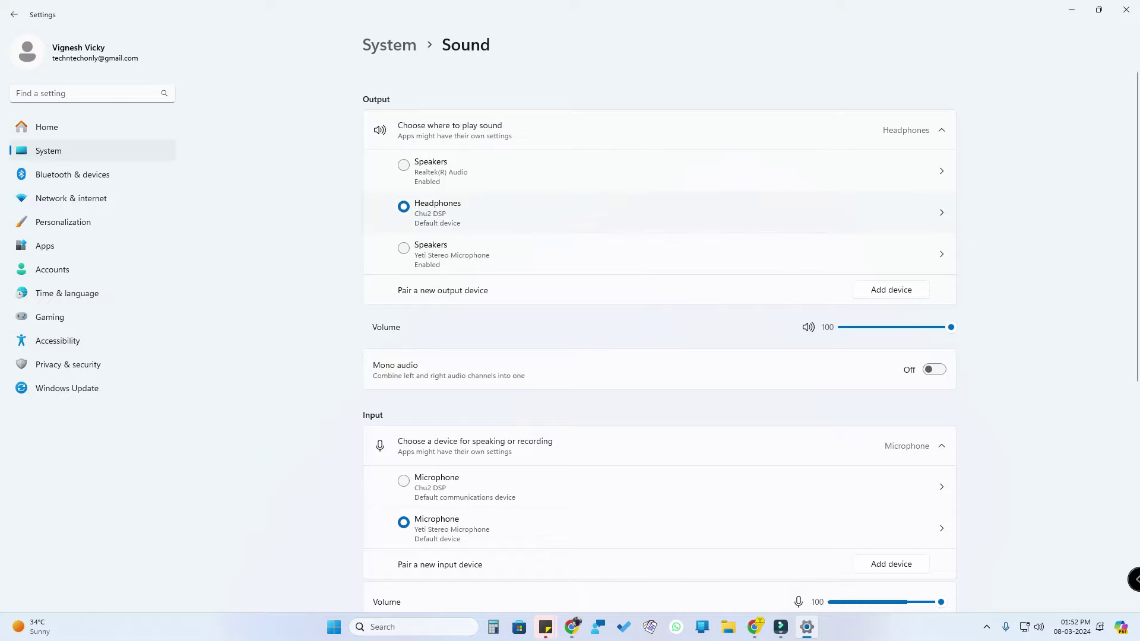
{"action": "left_click", "coordinate": [942, 213]}
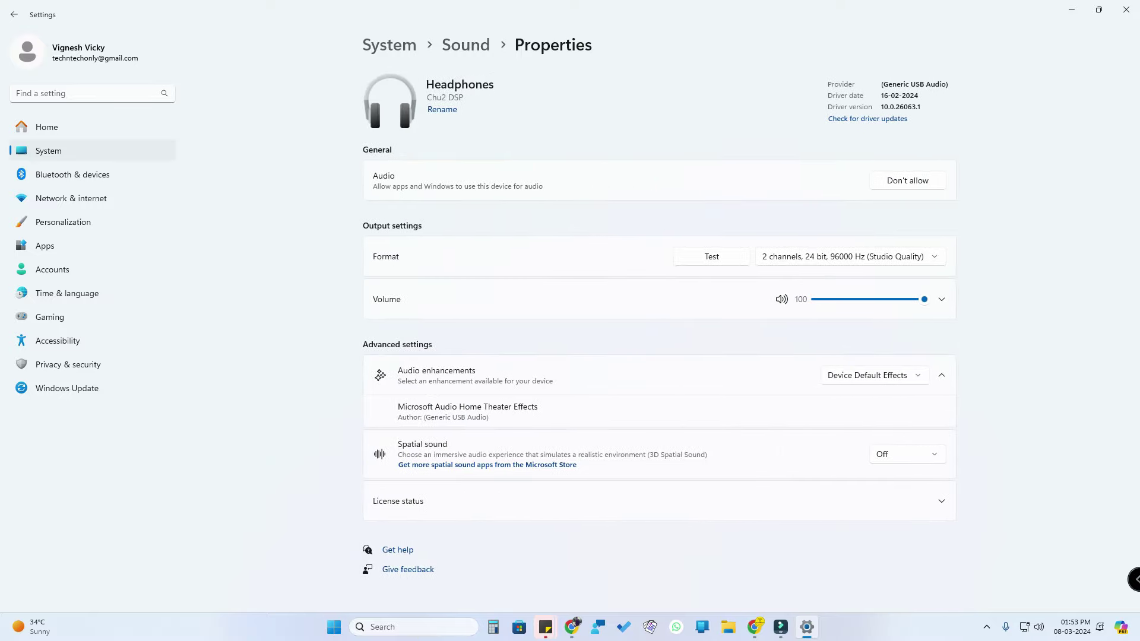
Set spatial sound to Windows Sonic for Headphones and launch Dolby Access from the Microsoft Store.
{"action": "left_click", "coordinate": [907, 454]}
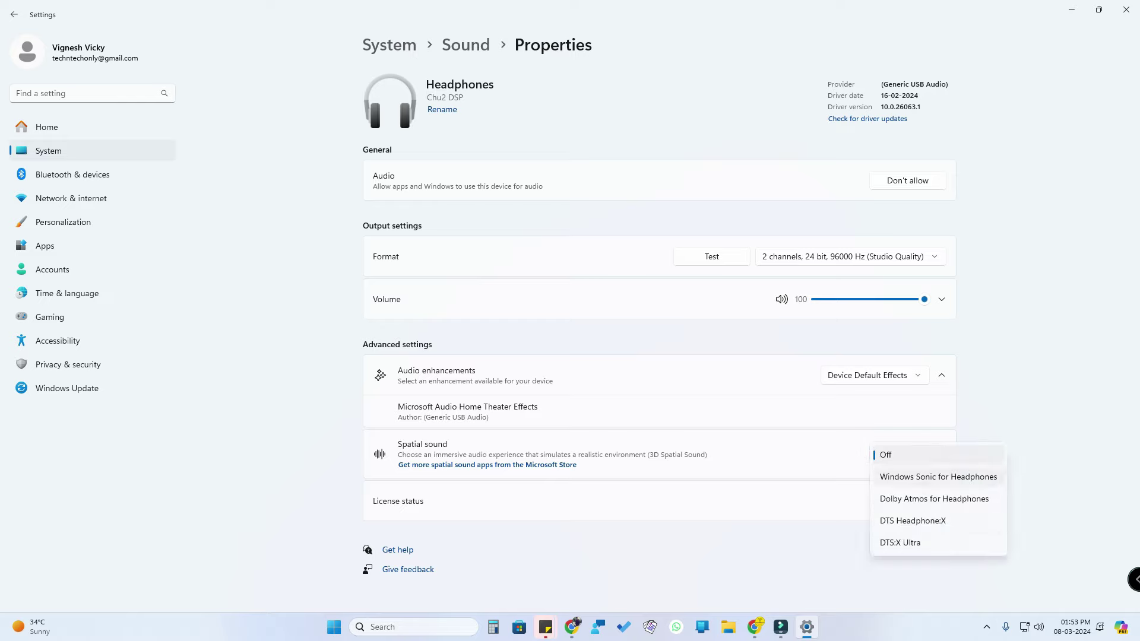
{"action": "left_click", "coordinate": [938, 477]}
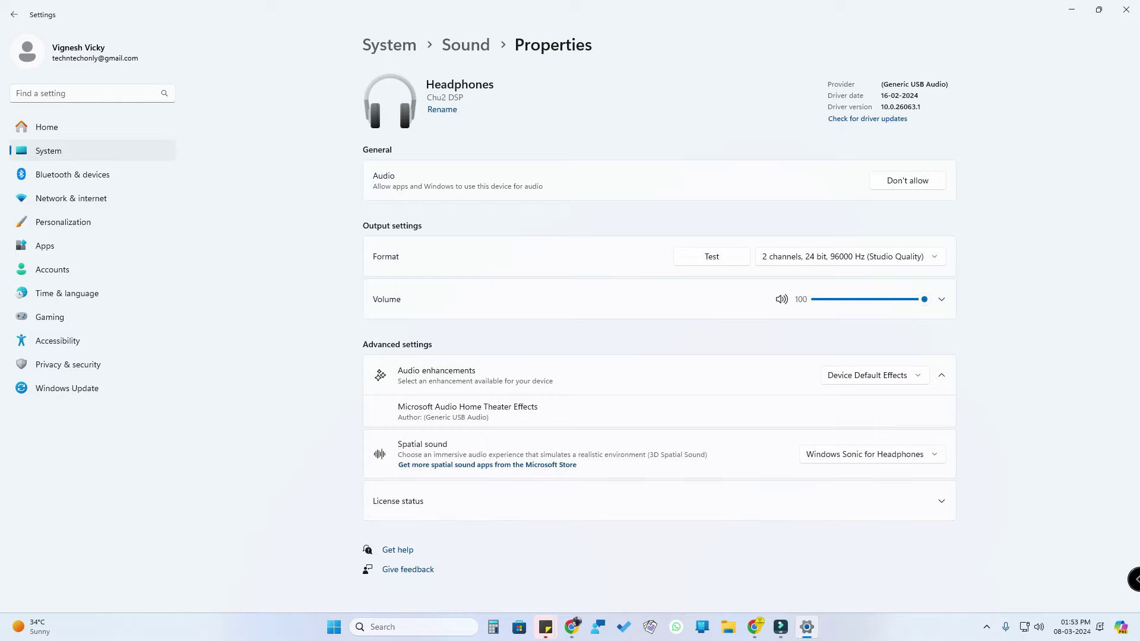
{"action": "left_click", "coordinate": [569, 466]}
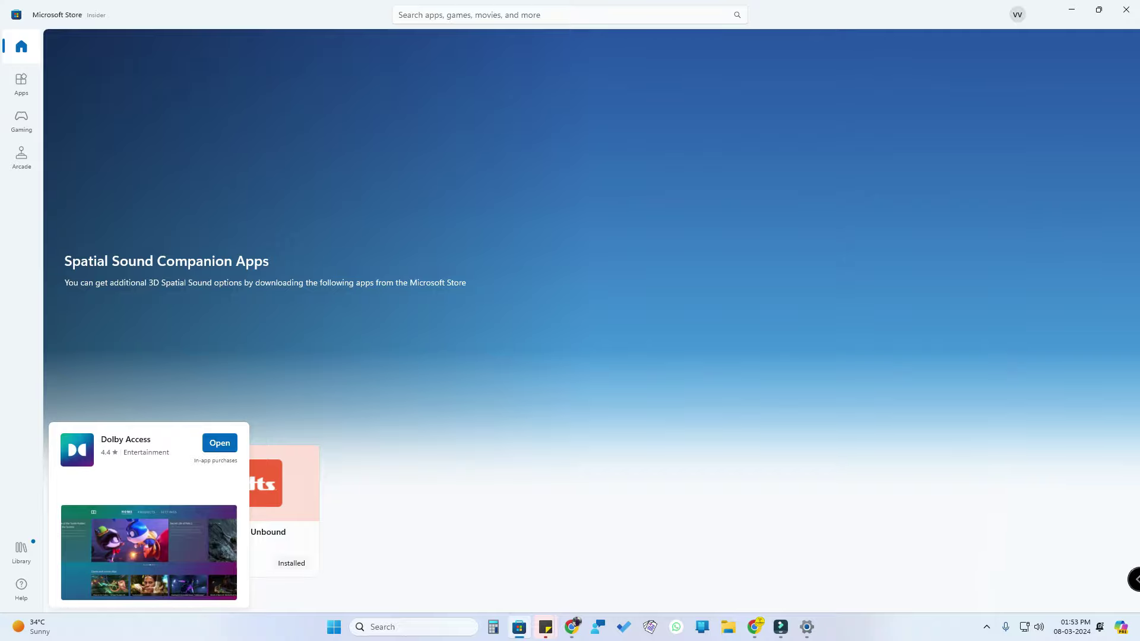
{"action": "left_click", "coordinate": [220, 443]}
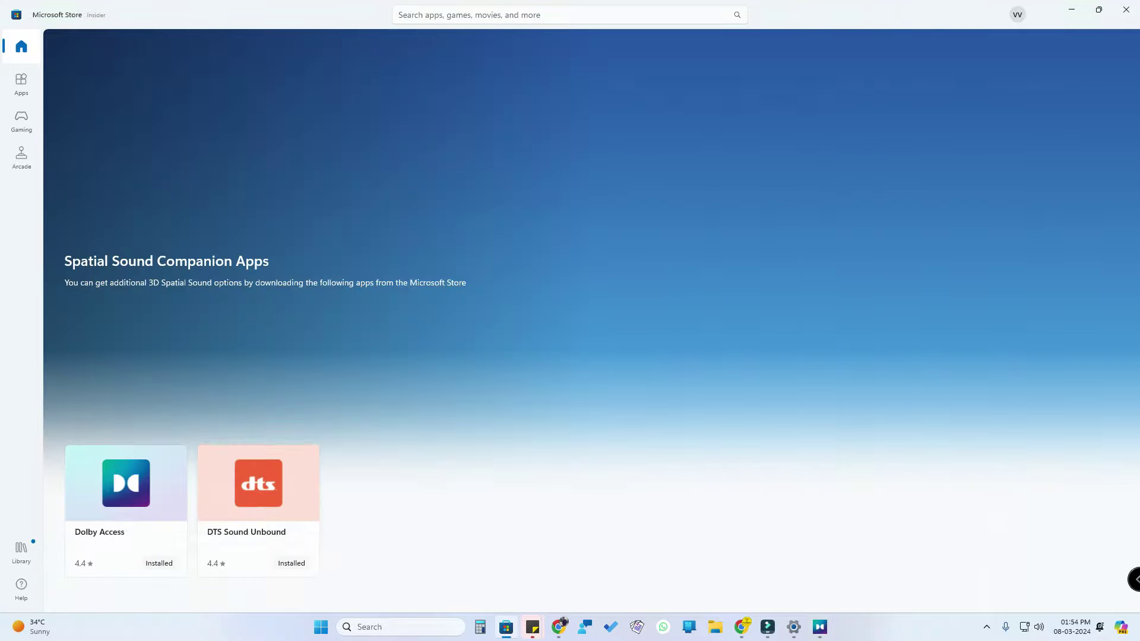
{"action": "left_click", "coordinate": [794, 627]}
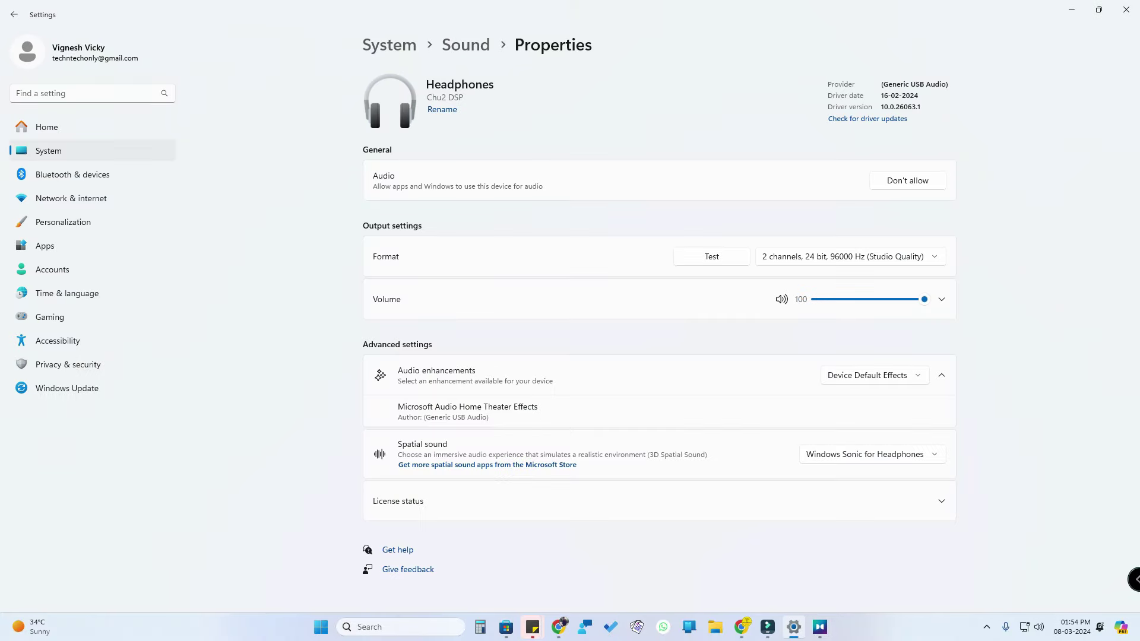
Expand the Spatial sound choices, then switch to the Dolby Access window.
{"action": "left_click", "coordinate": [872, 454]}
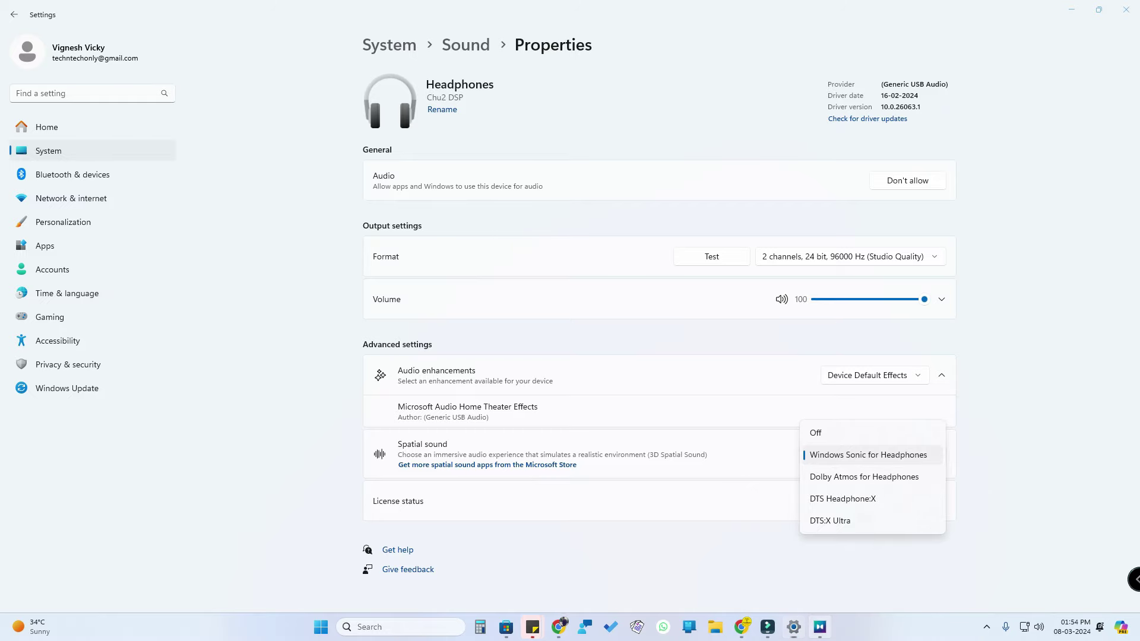
{"action": "left_click", "coordinate": [820, 627]}
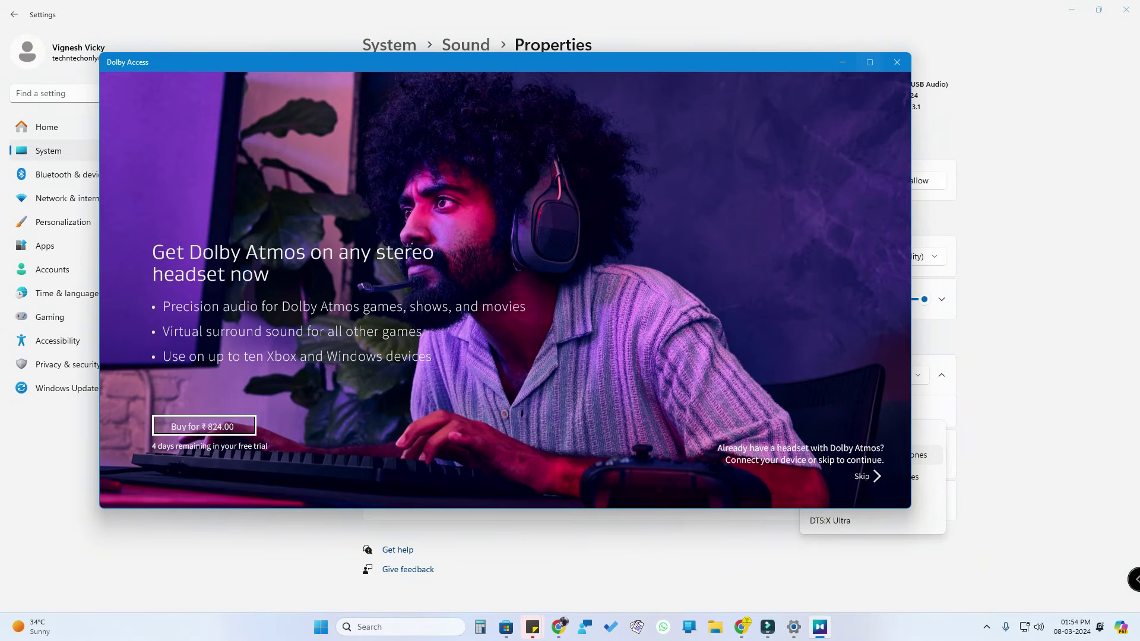
Maximize Dolby Access and skip the purchase screen to reach its home page.
{"action": "left_click", "coordinate": [869, 62]}
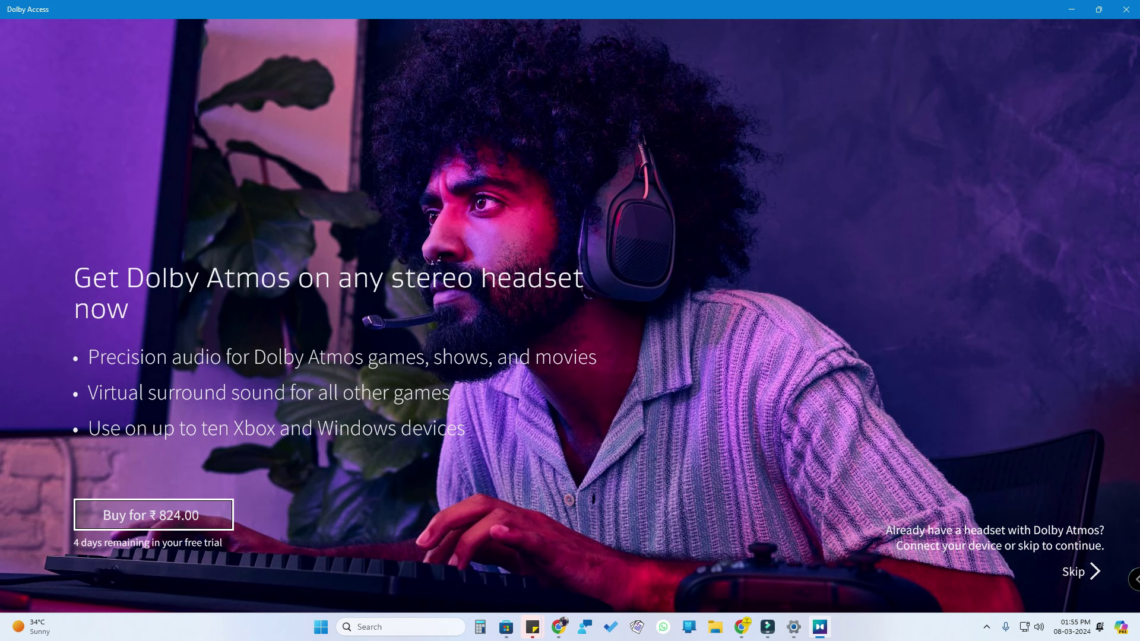
{"action": "left_click", "coordinate": [1081, 572]}
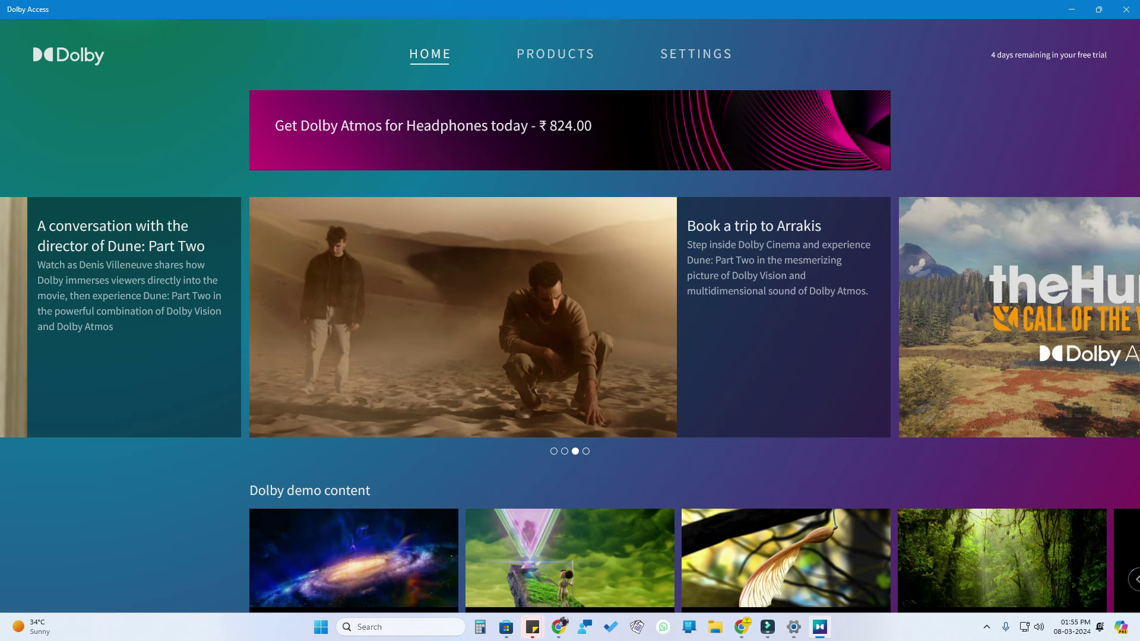
{"action": "key", "text": "Tab"}
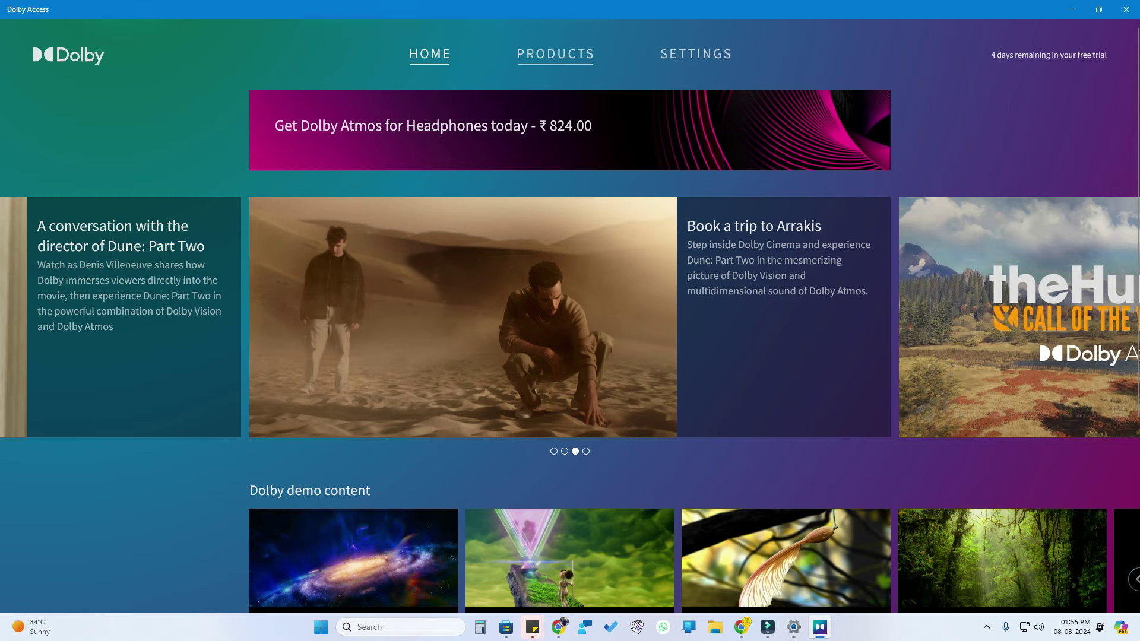
Under Products, select Dolby Atmos for Headphones and start its setup.
{"action": "left_click", "coordinate": [555, 54]}
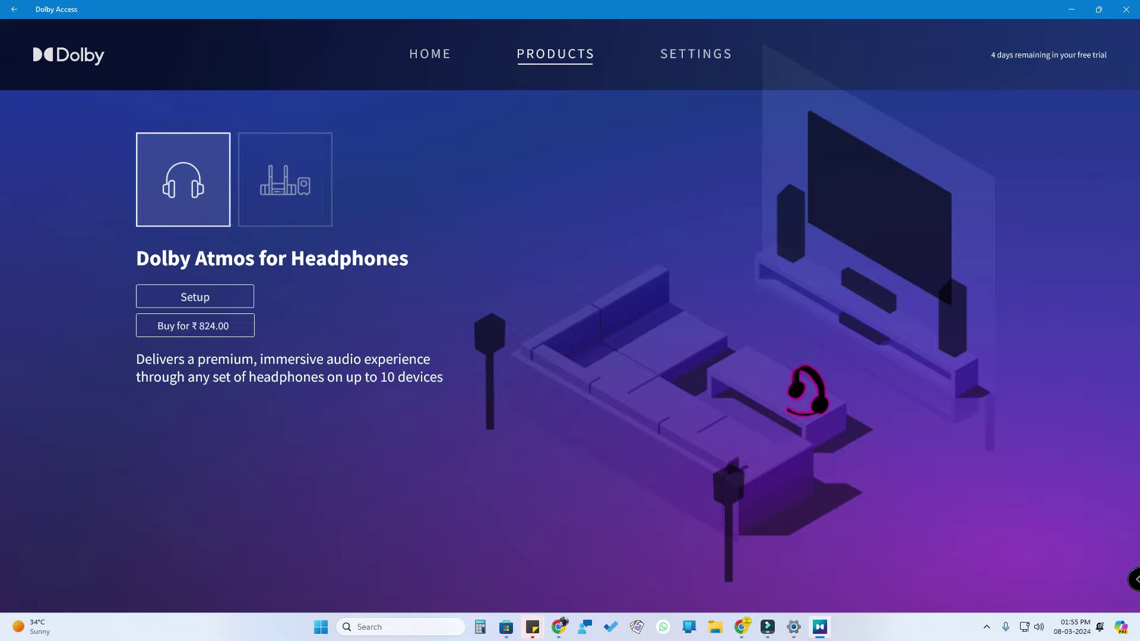
{"action": "left_click", "coordinate": [285, 180]}
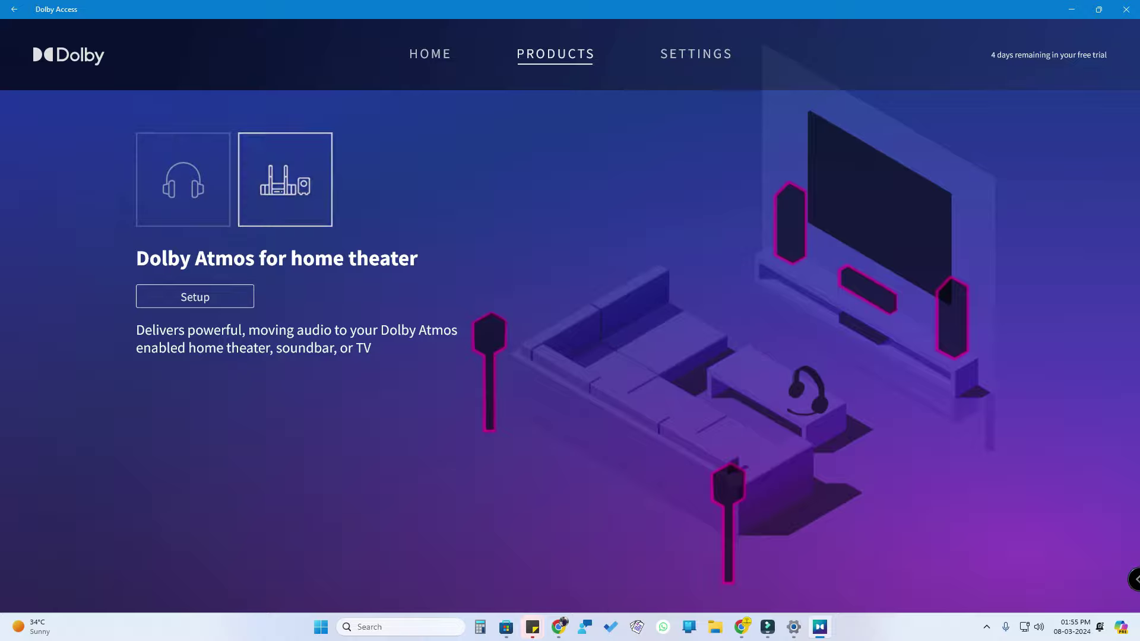
{"action": "left_click", "coordinate": [183, 179]}
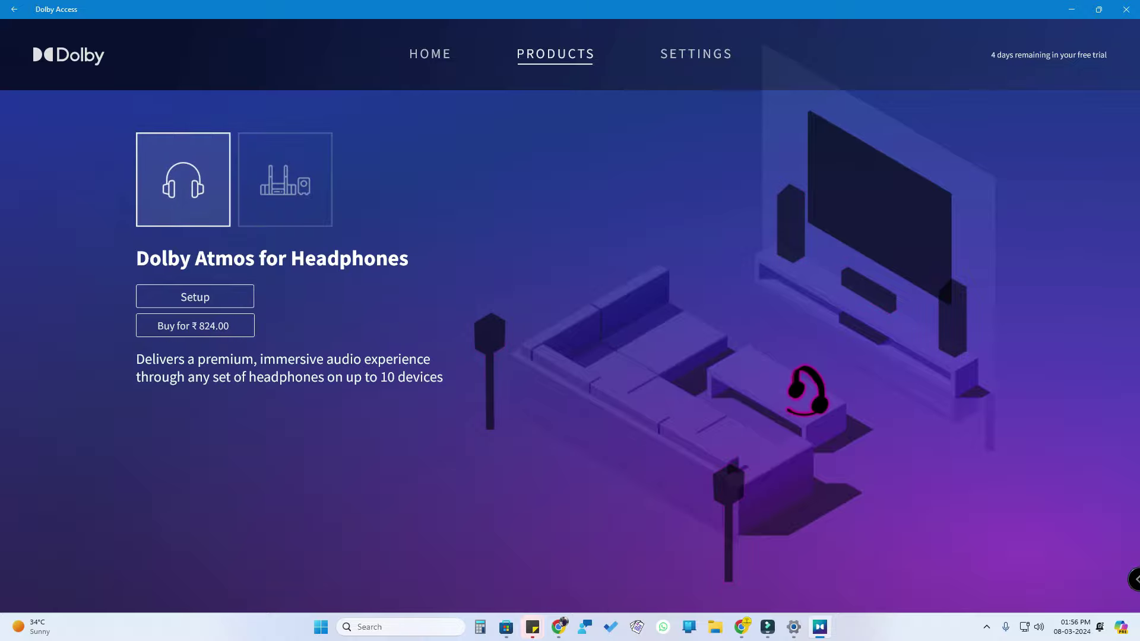
{"action": "left_click", "coordinate": [195, 296]}
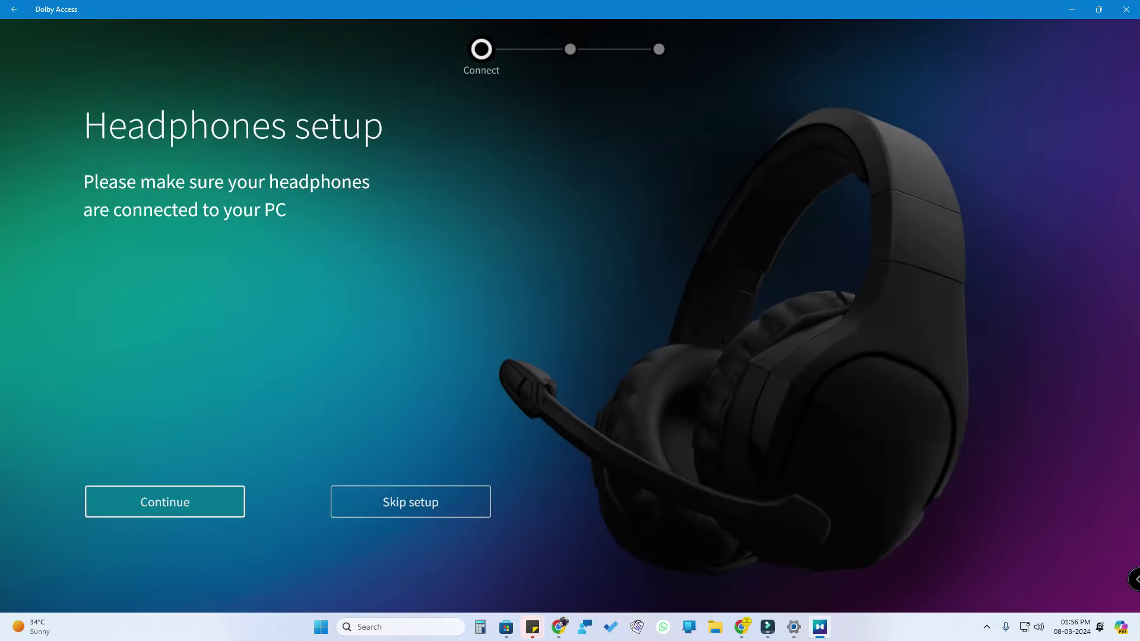
Confirm Headphones (Chu2 DSP) as the connected device to finish Dolby Atmos setup, then return to Settings.
{"action": "left_click", "coordinate": [165, 502]}
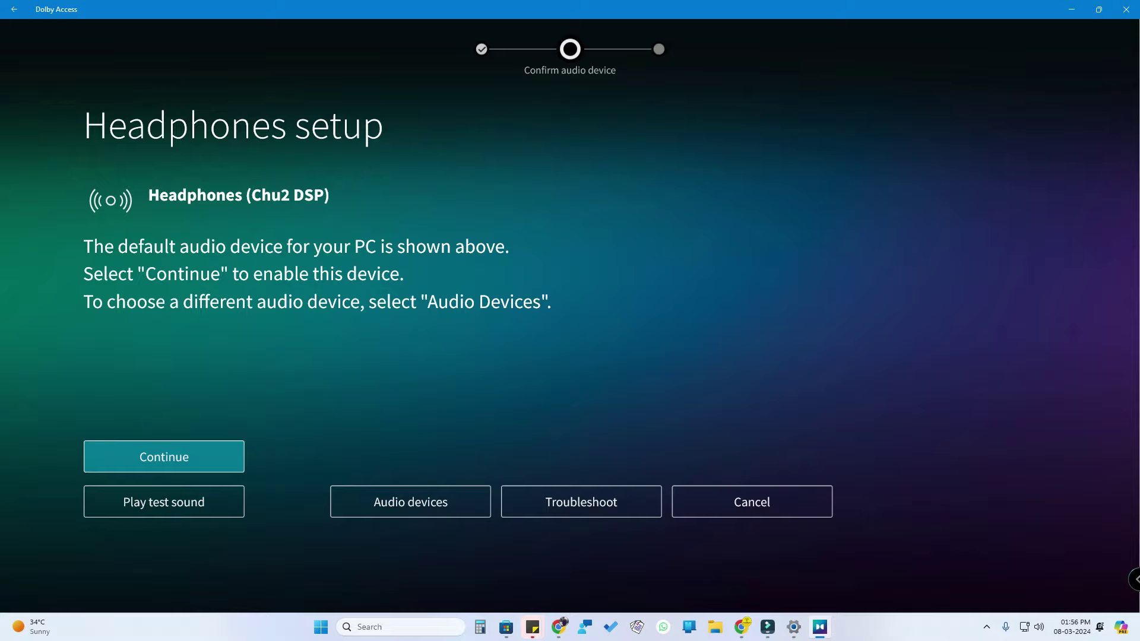
{"action": "key", "text": "Return"}
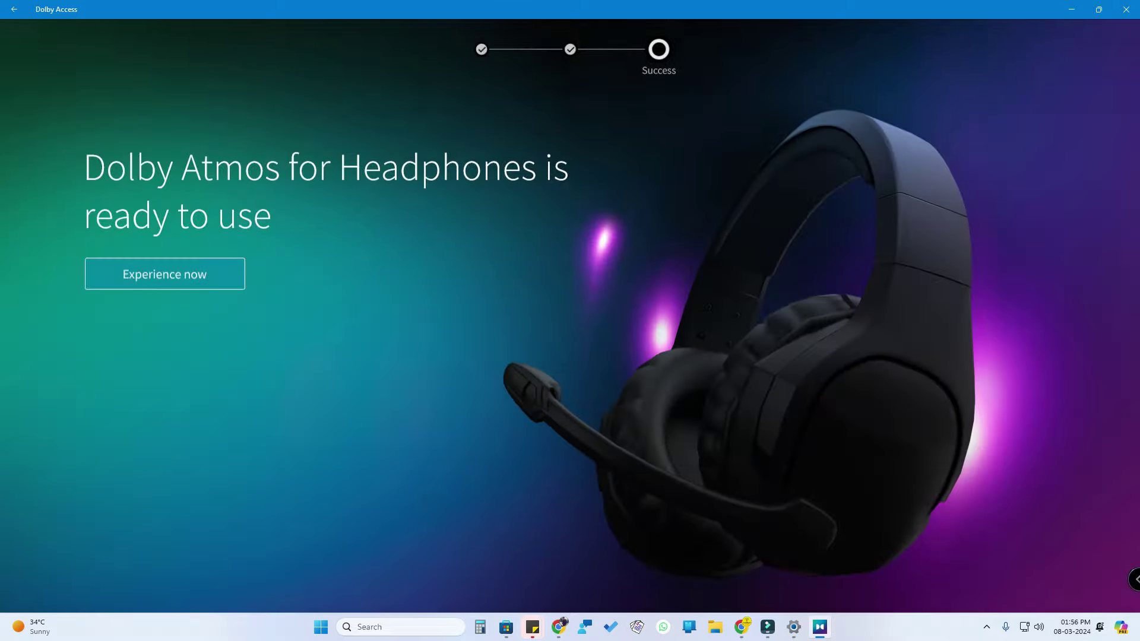
{"action": "key", "text": "Return"}
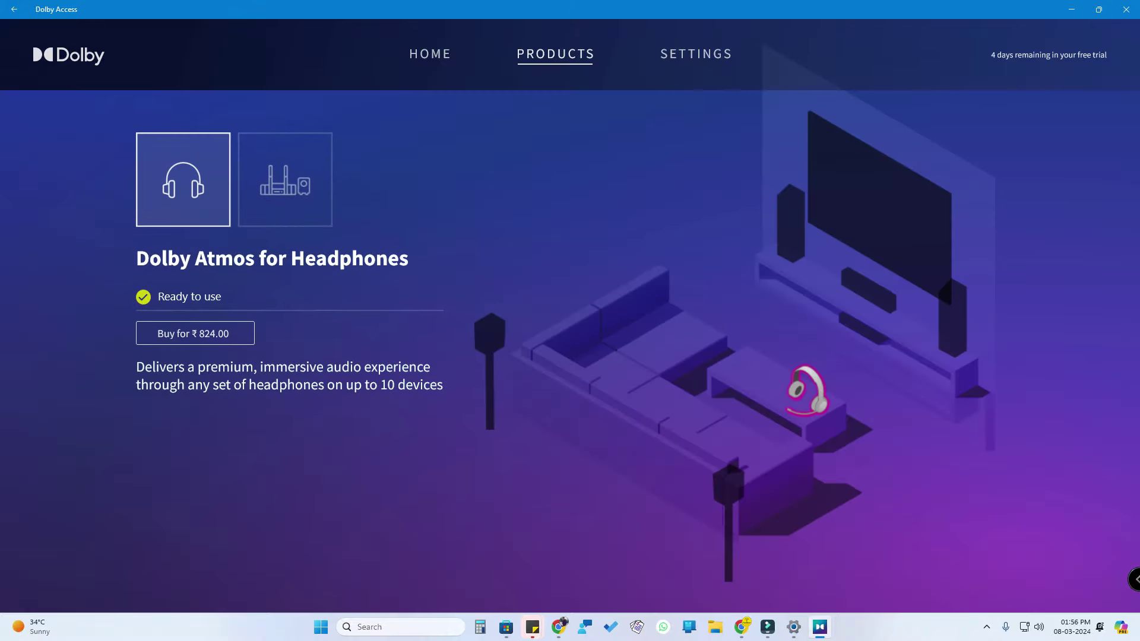
{"action": "left_click", "coordinate": [793, 627]}
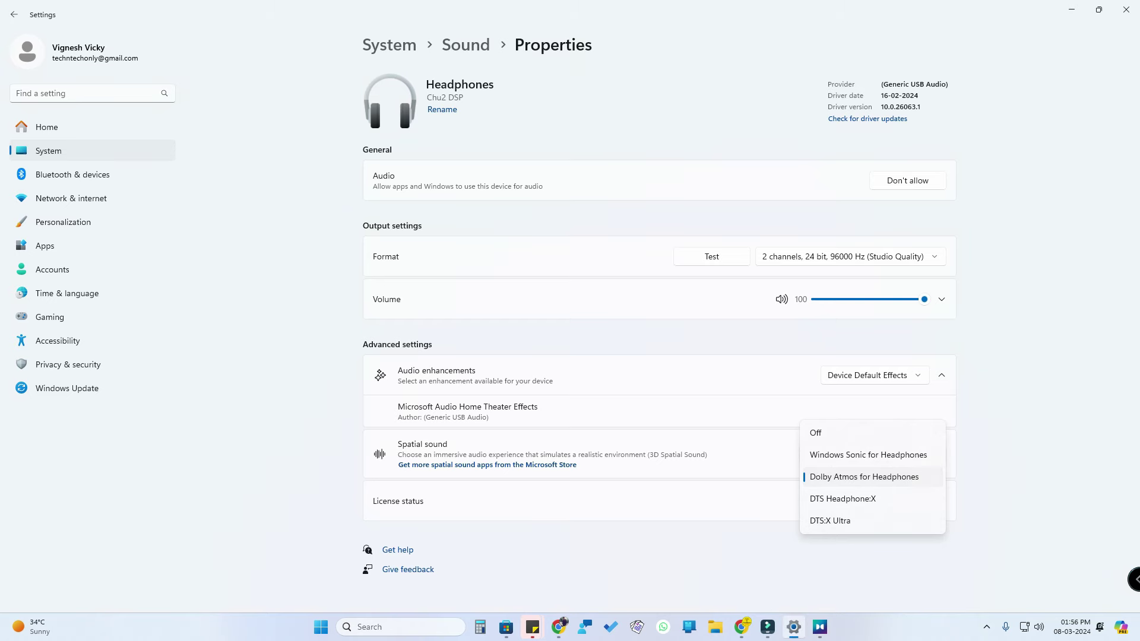
Choose Dolby Atmos for Headphones in the Spatial sound dropdown.
{"action": "left_click", "coordinate": [864, 476]}
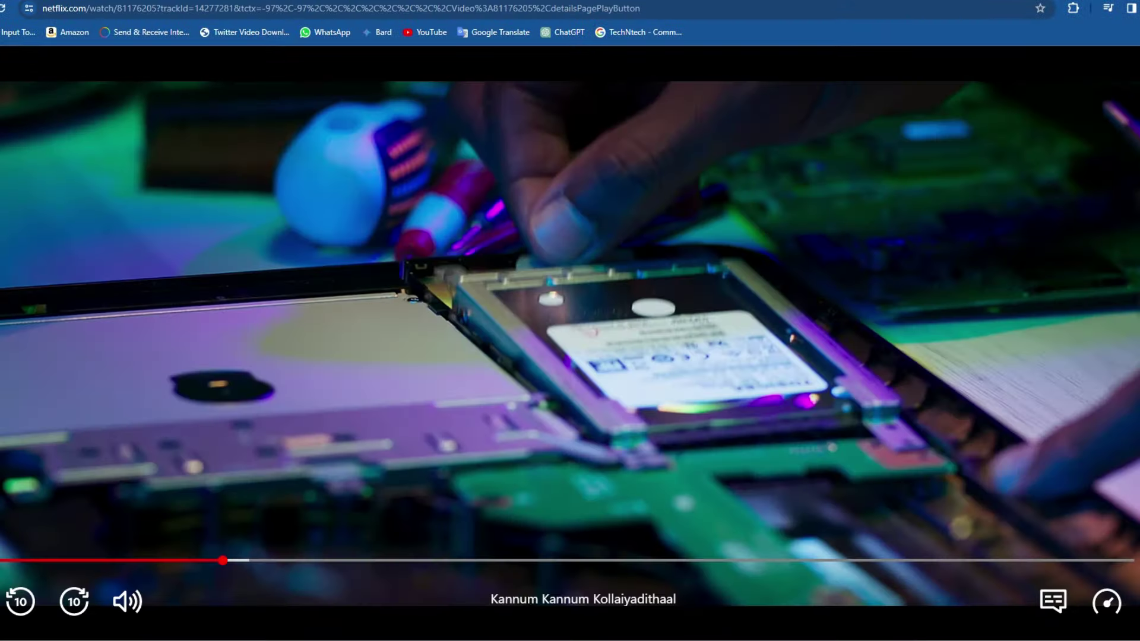
Resume the Netflix video, then pause and resume the YouTube video to hear Dolby Atmos.
{"action": "key", "text": "space"}
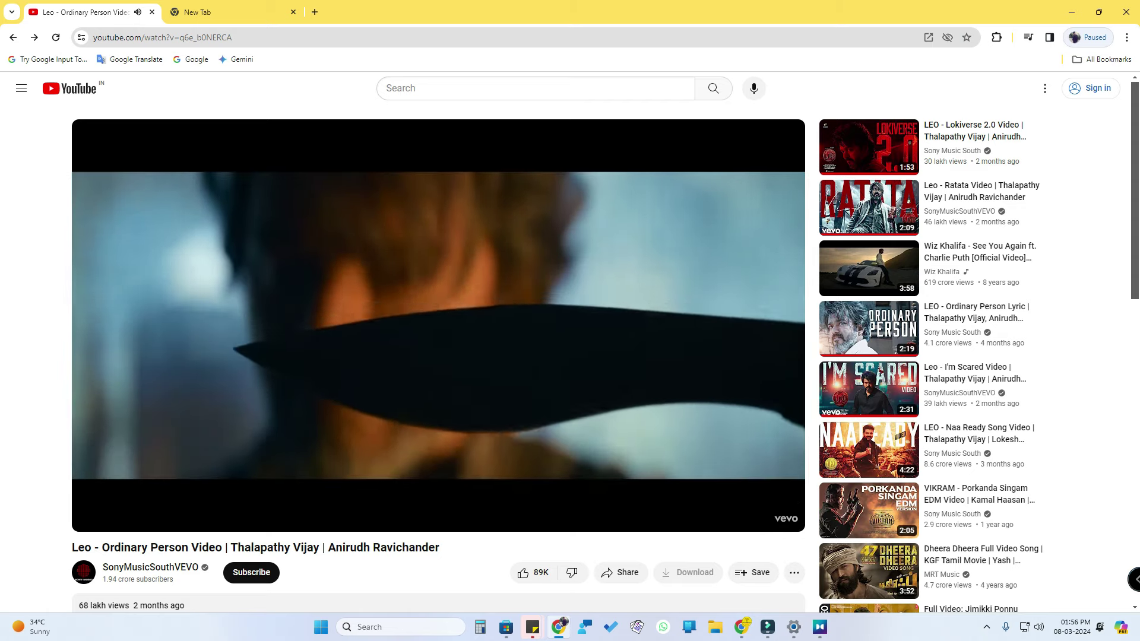
{"action": "key", "text": "space"}
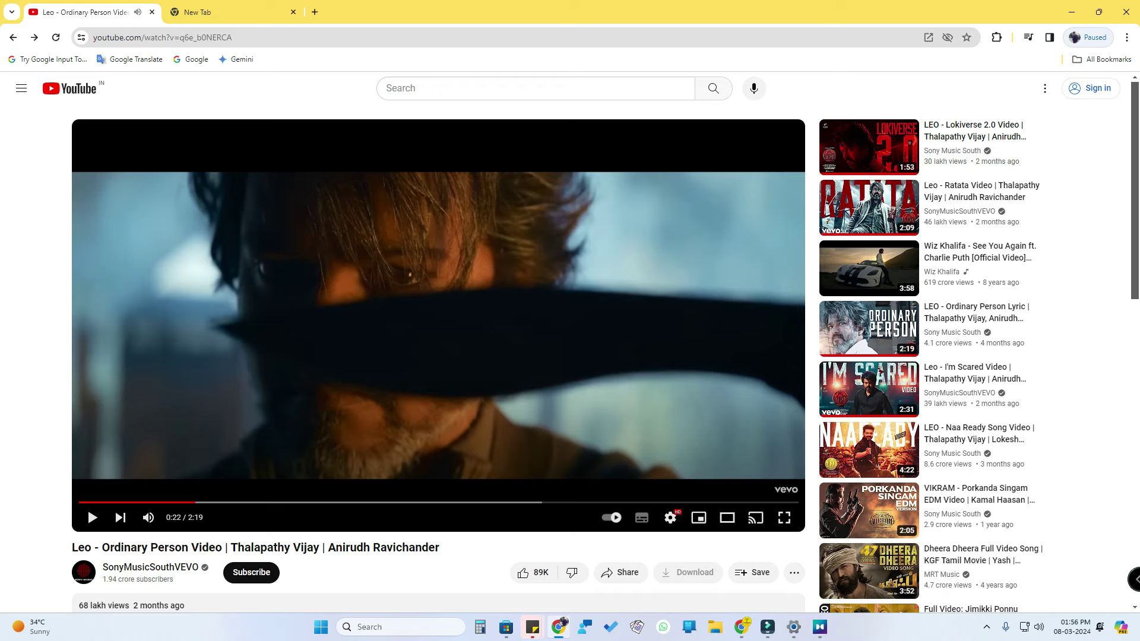
{"action": "key", "text": "space"}
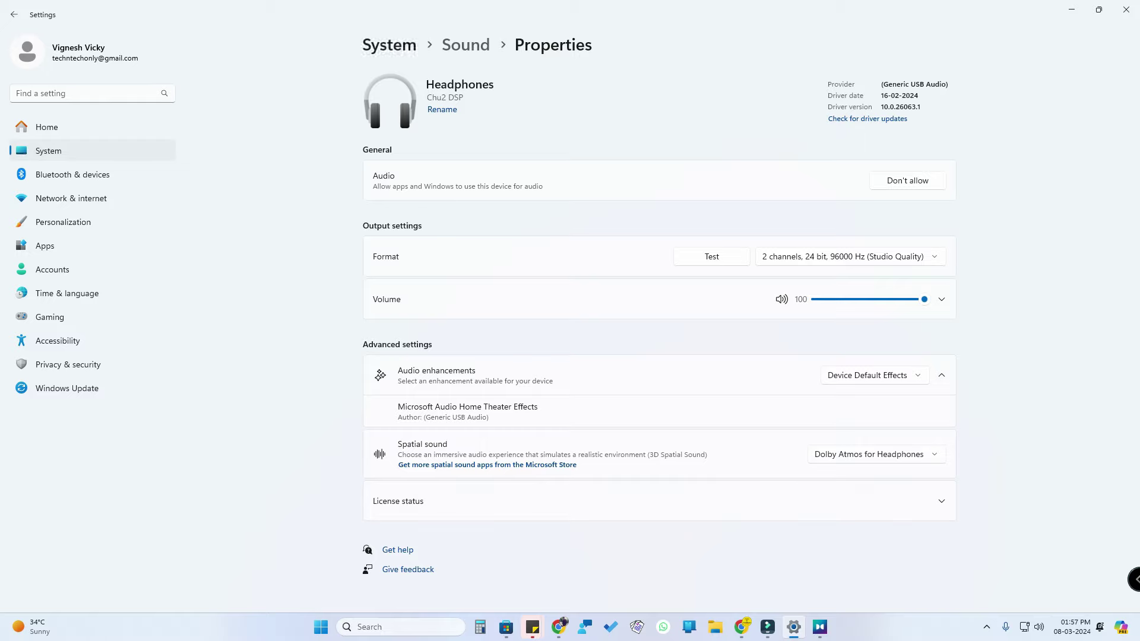
Return to the main Sound page and open More sound settings to reach the classic playback device list.
{"action": "left_click", "coordinate": [466, 44]}
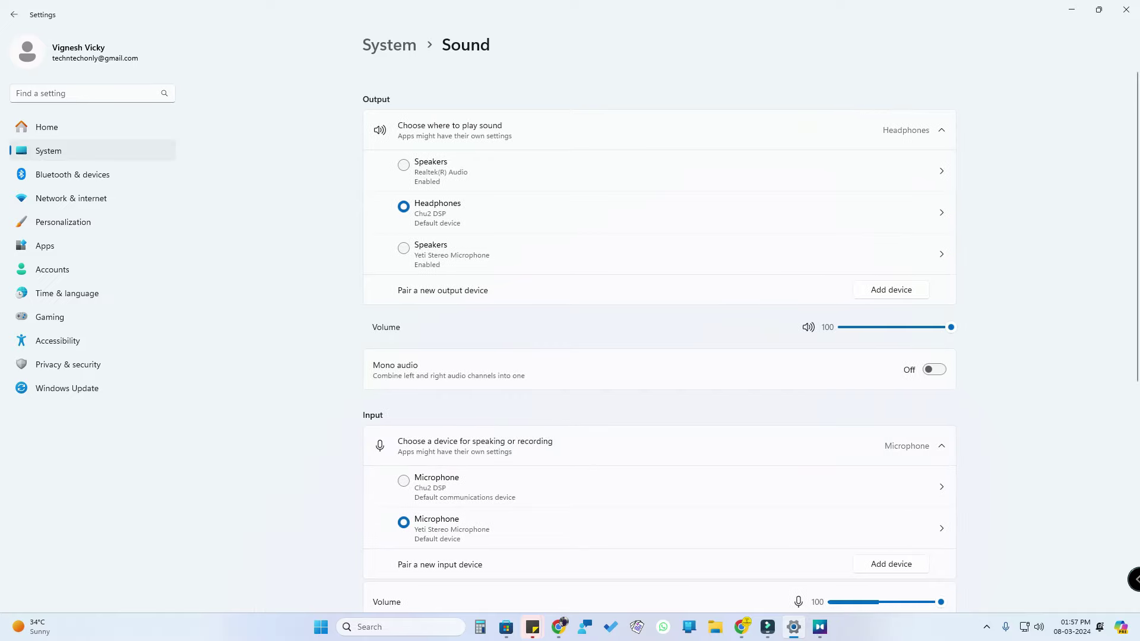
{"action": "scroll", "coordinate": [659, 332], "scroll_direction": "down", "scroll_amount": 5}
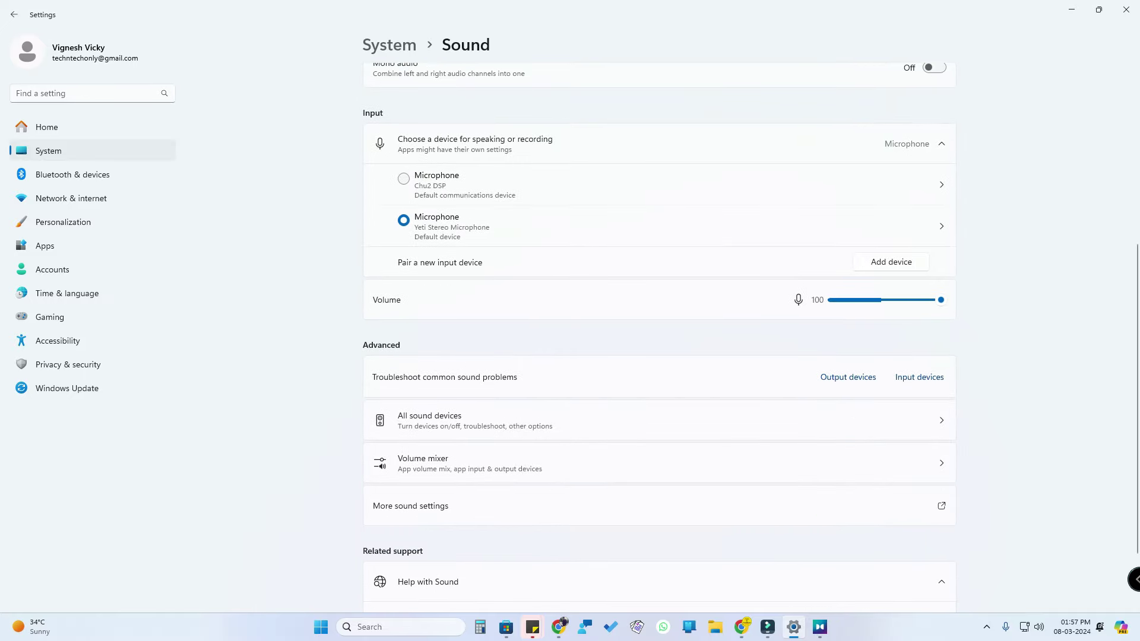
{"action": "scroll", "coordinate": [659, 332], "scroll_direction": "down", "scroll_amount": 2}
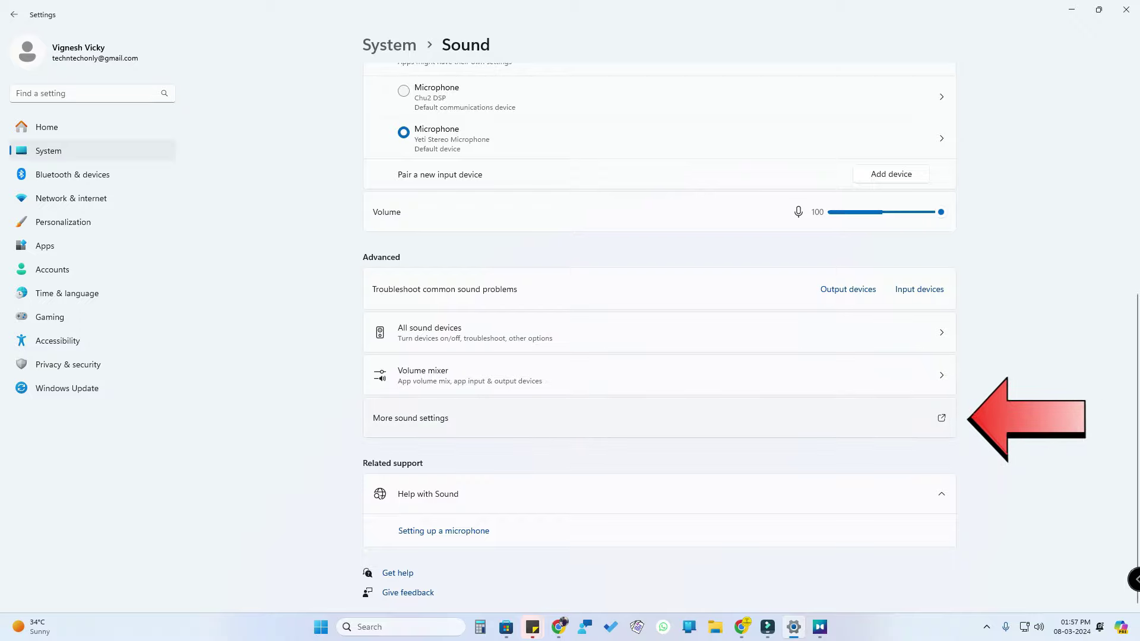
{"action": "left_click", "coordinate": [659, 418]}
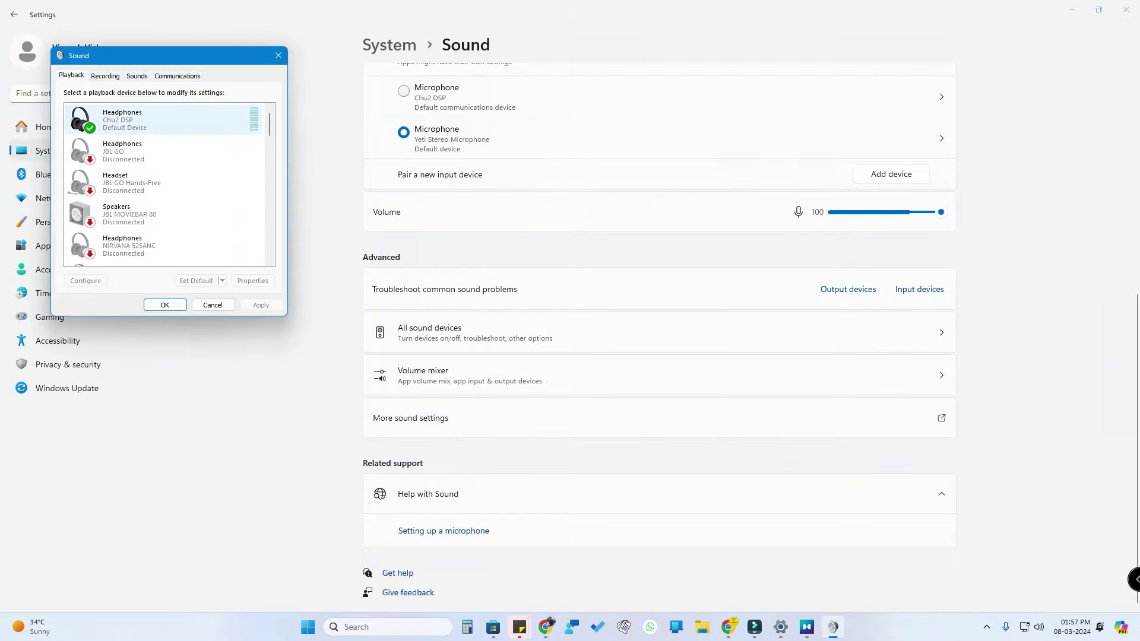
Disable all enhancements on the Headphones (Chu2 DSP), apply, and confirm Dolby Atmos for Headphones spatial sound.
{"action": "left_click", "coordinate": [162, 120]}
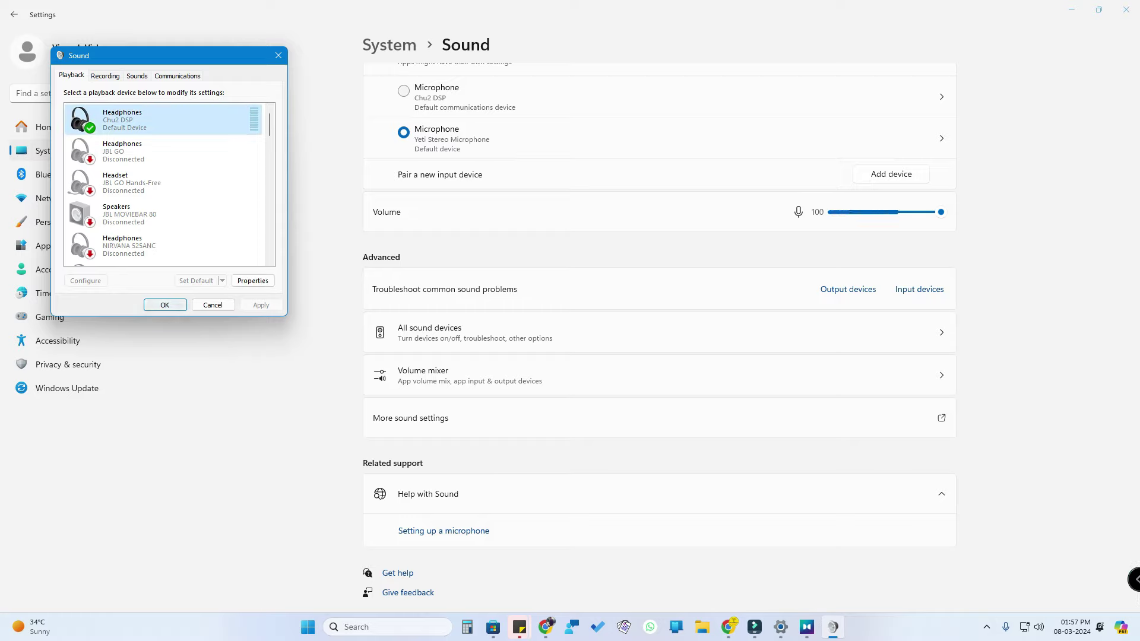
{"action": "left_click", "coordinate": [252, 280]}
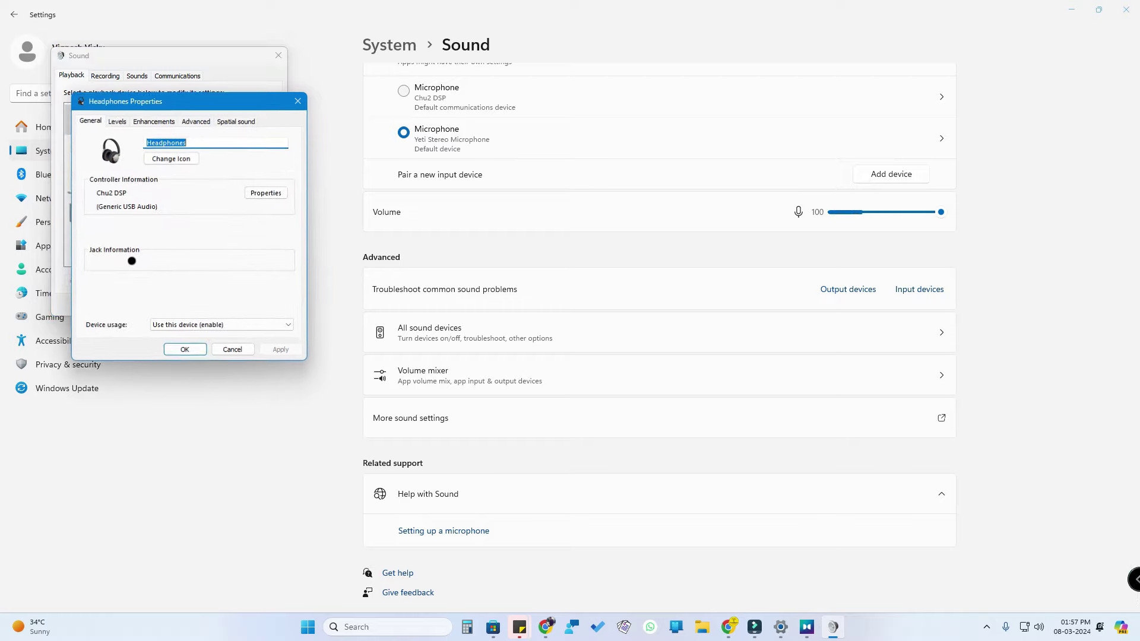
{"action": "left_click", "coordinate": [154, 121]}
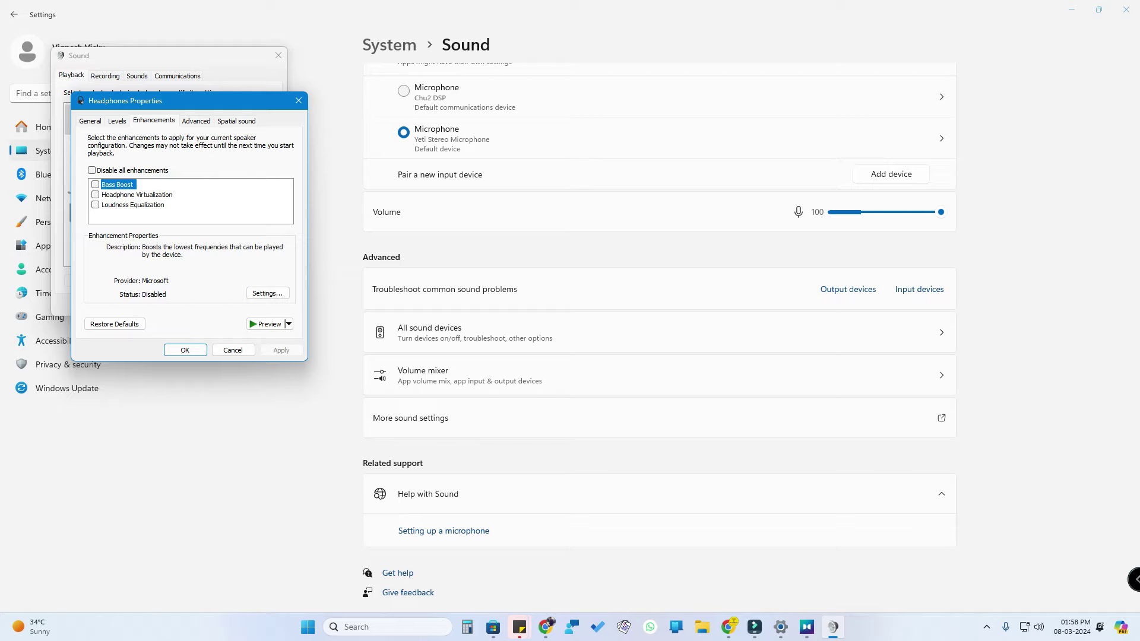
{"action": "left_click", "coordinate": [92, 171]}
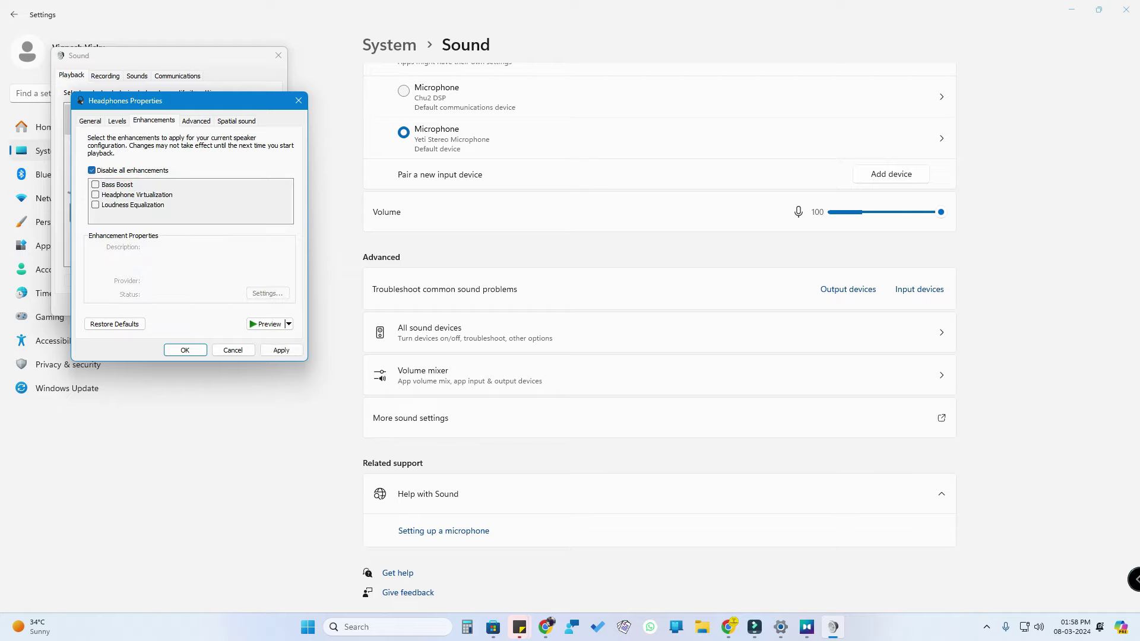
{"action": "left_click", "coordinate": [281, 350]}
{"action": "left_click", "coordinate": [236, 122]}
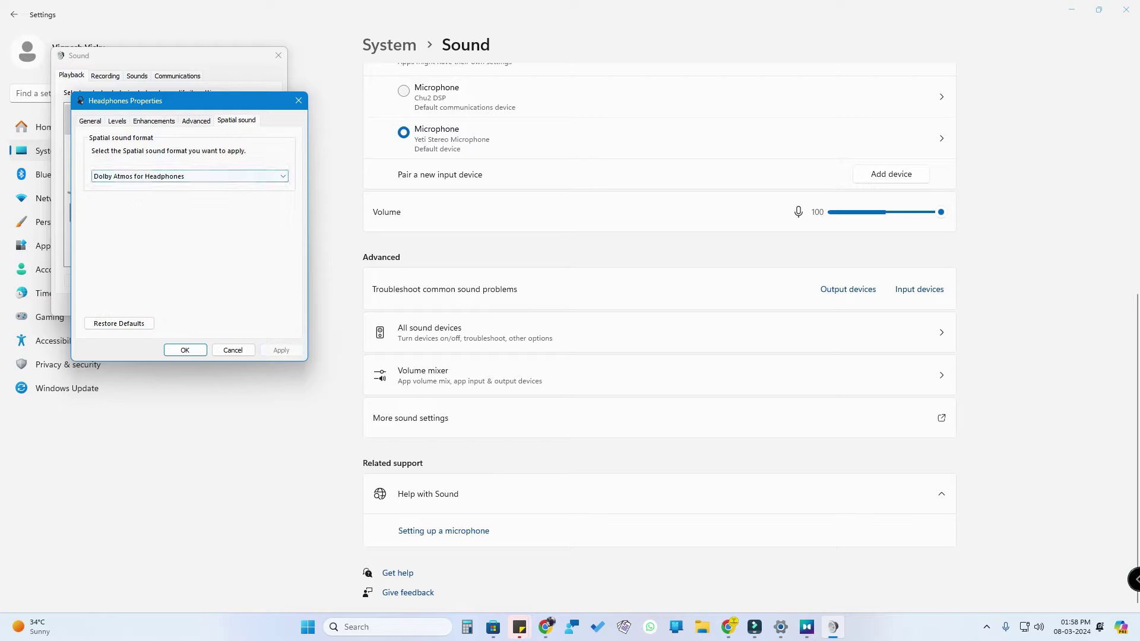